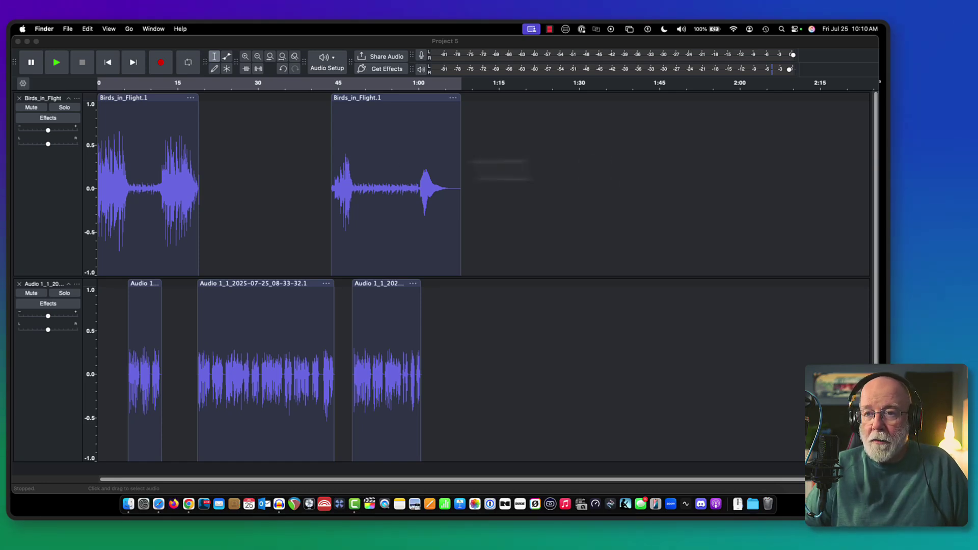
# - Select the Birds_in_Flight and Audio 1 tracks together and bring up the Tracks > Mix options
pyautogui.click(44, 179)
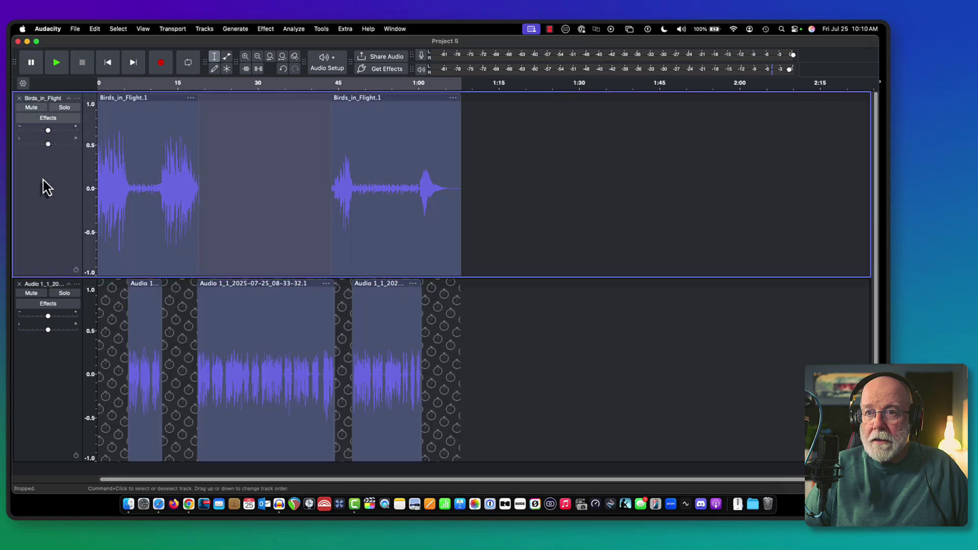
pyautogui.click(43, 415)
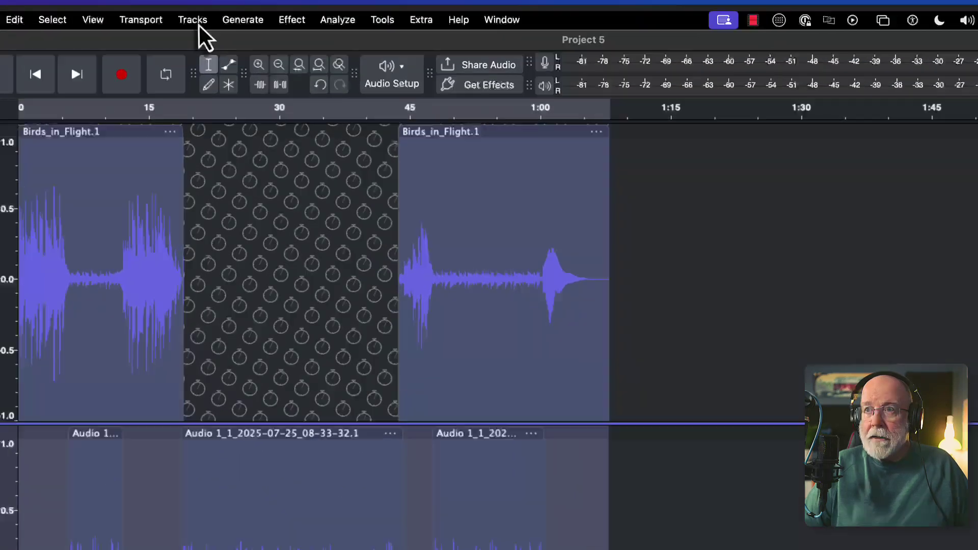
pyautogui.click(204, 28)
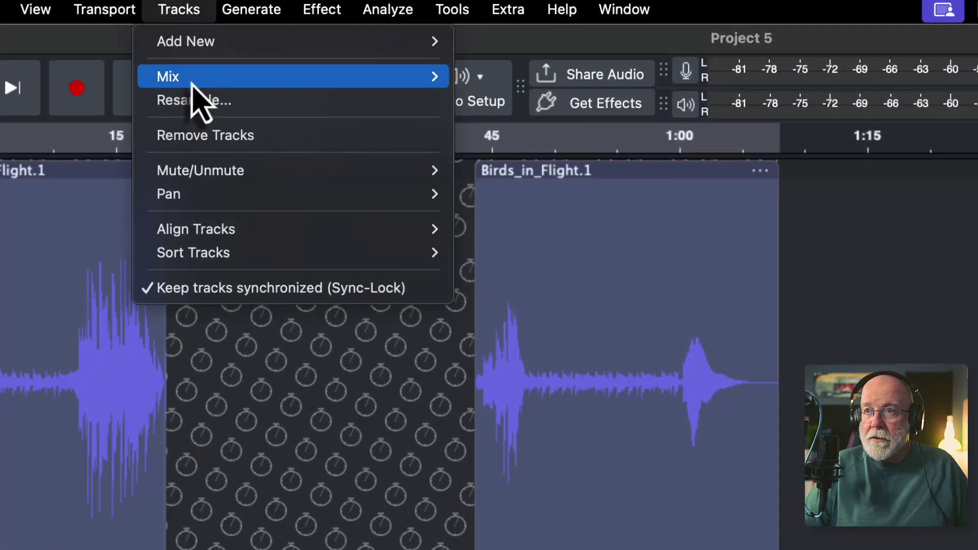
pyautogui.moveTo(192, 84)
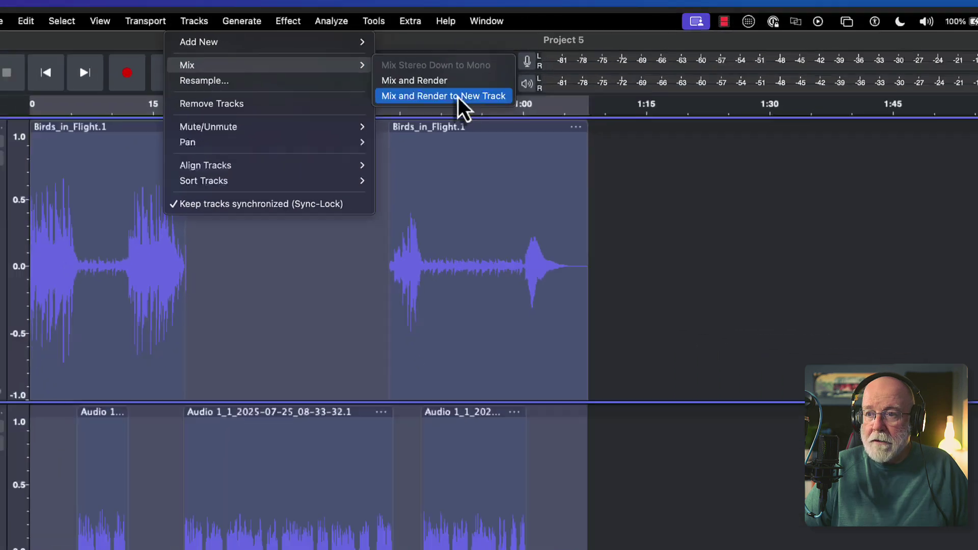
# - Mix and render Birds_in_Flight and Audio 1 into a new Mix 1 track
pyautogui.click(580, 125)
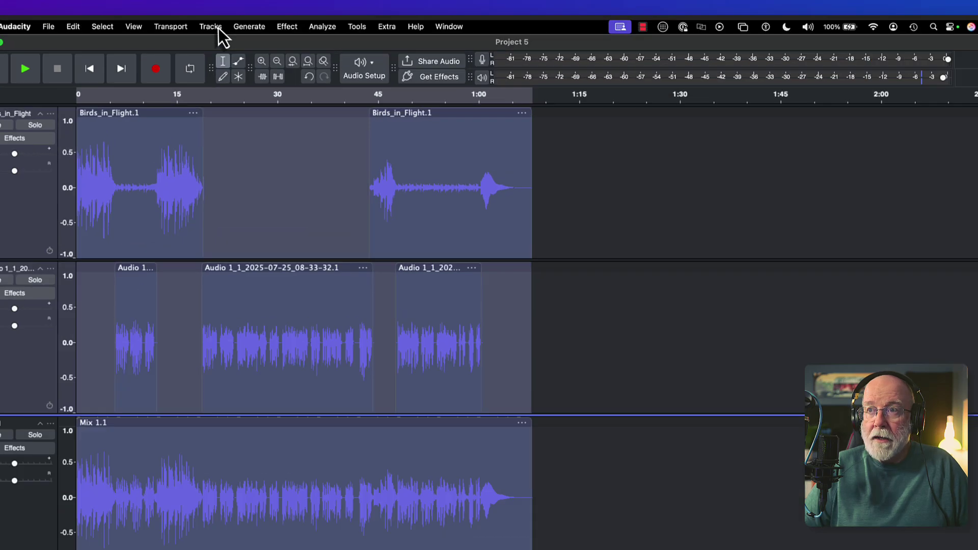
# - Add a new Labels 1 label track and drag it above the Mix 1 track
pyautogui.click(219, 29)
pyautogui.moveTo(220, 43)
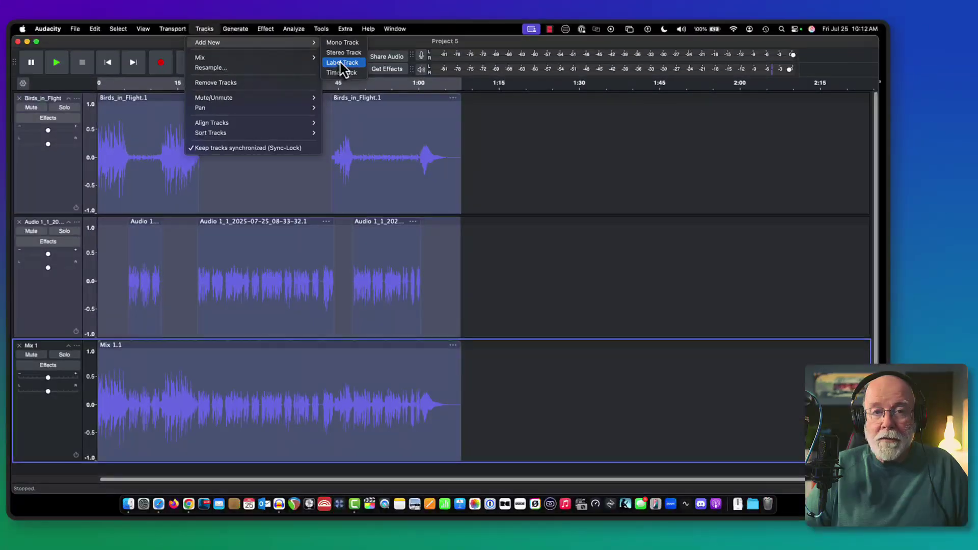
pyautogui.click(342, 63)
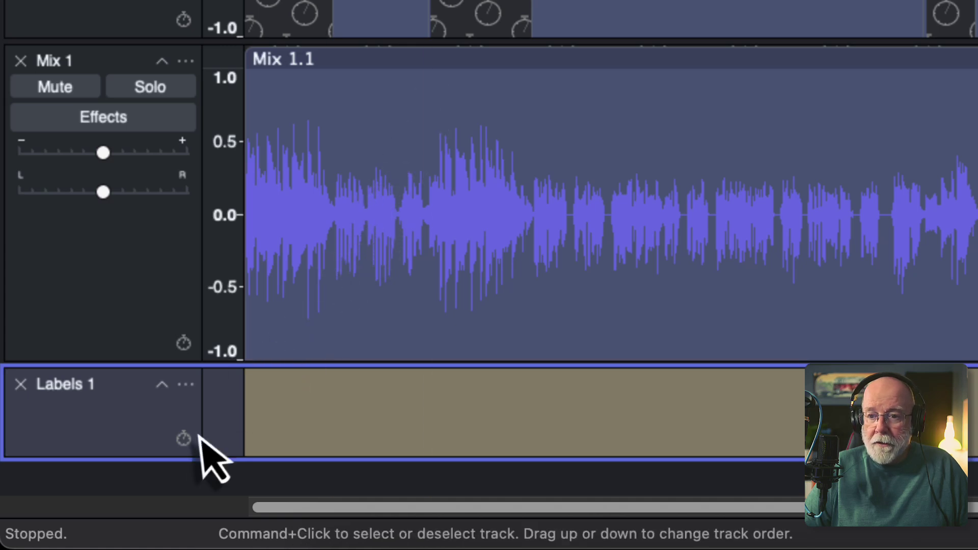
pyautogui.click(185, 385)
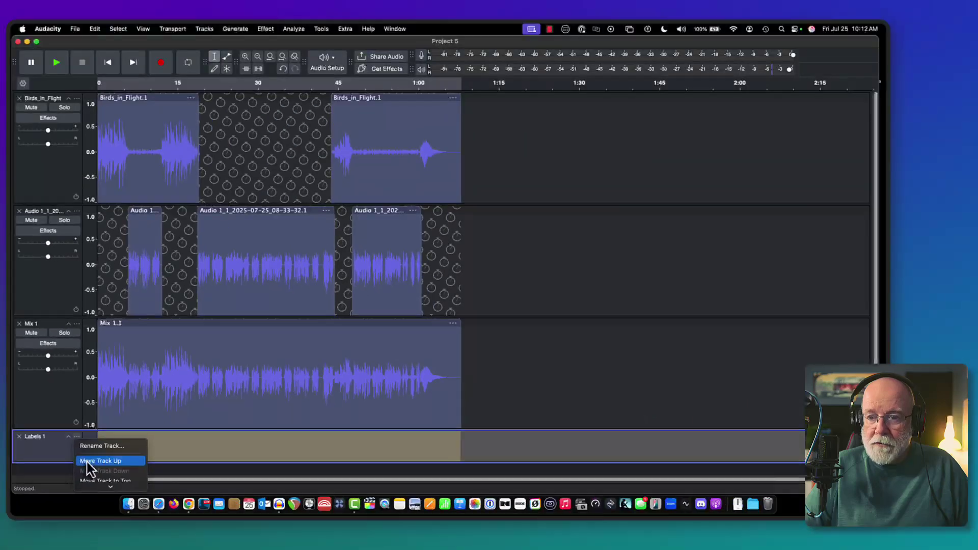
pyautogui.press('Escape')
pyautogui.moveTo(88, 461); pyautogui.dragTo(99, 382)
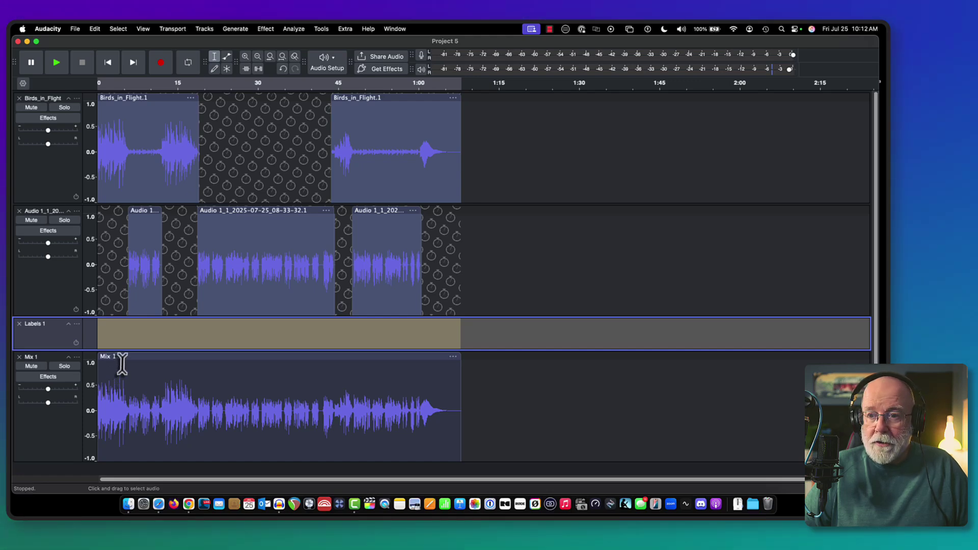
# - Collapse the Labels 1, Audio 1 and Birds_in_Flight tracks
pyautogui.moveTo(136, 356); pyautogui.dragTo(170, 362)
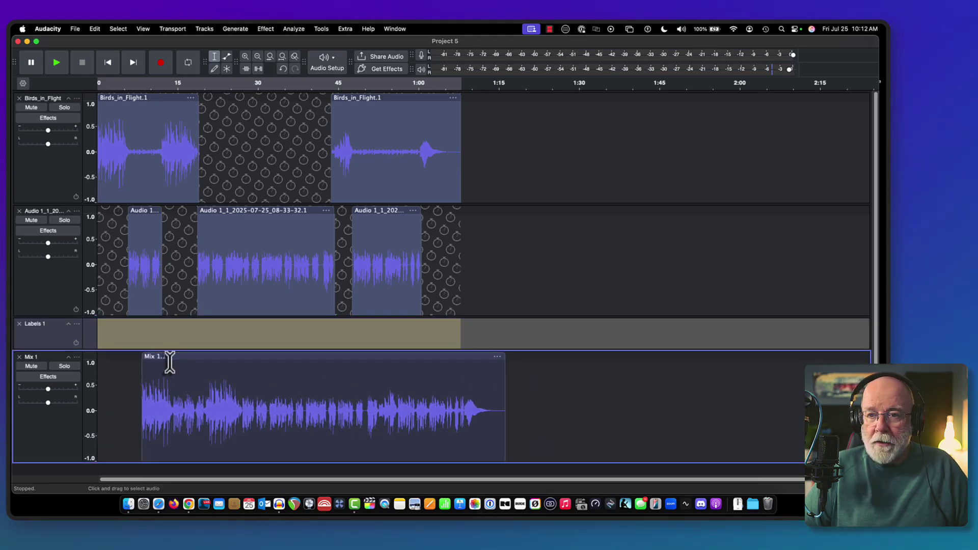
pyautogui.click(68, 324)
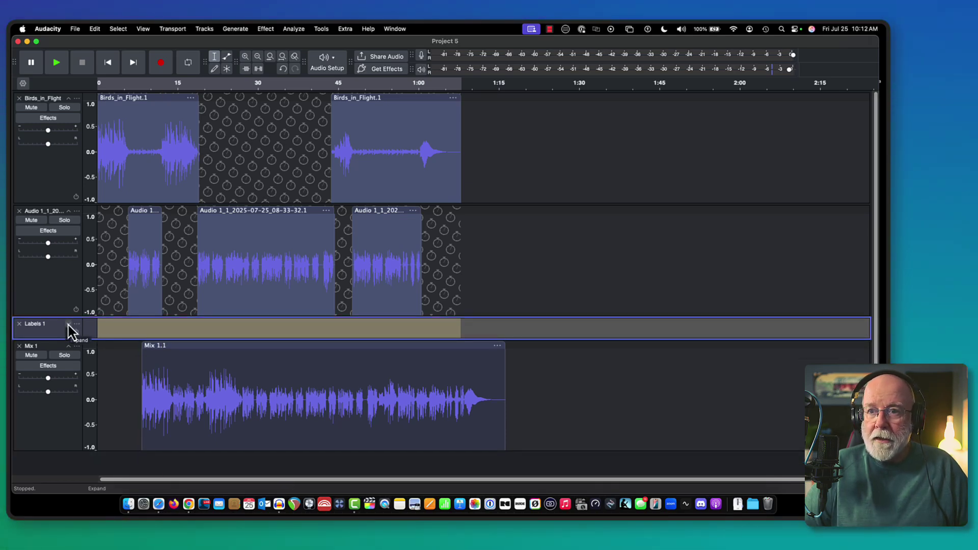
pyautogui.click(68, 211)
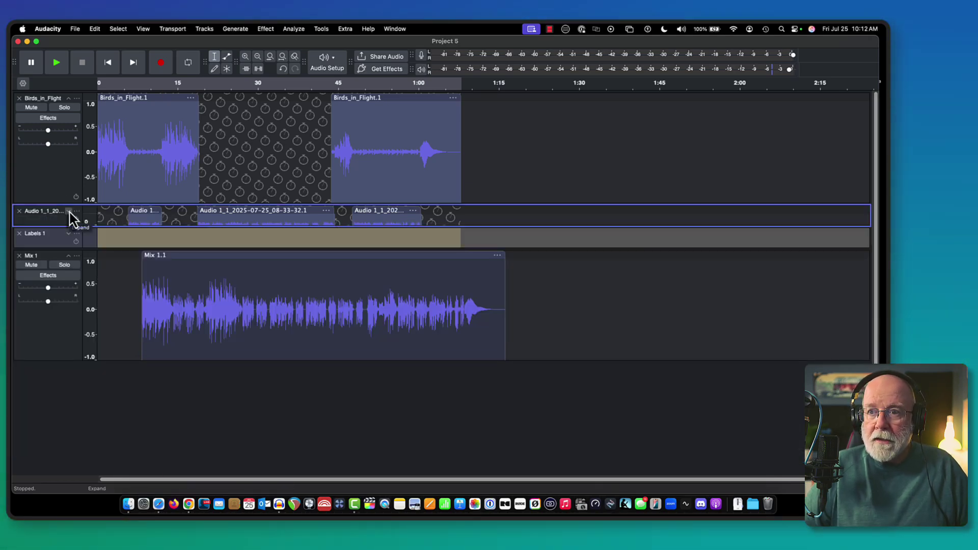
pyautogui.click(68, 98)
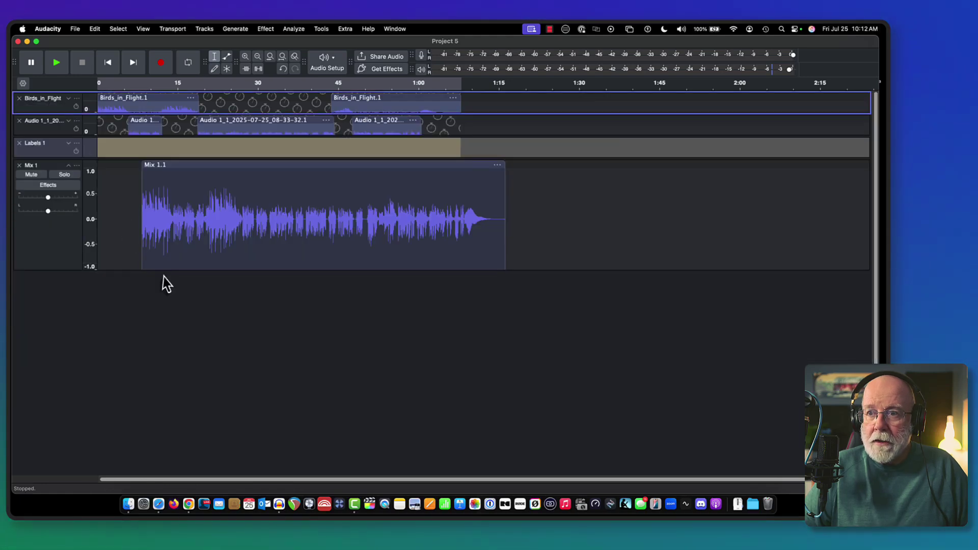
# - Enlarge the Mix 1 track, move its clip back to start at 0, and select it
pyautogui.moveTo(162, 270); pyautogui.dragTo(156, 408)
pyautogui.moveTo(297, 291); pyautogui.dragTo(265, 294)
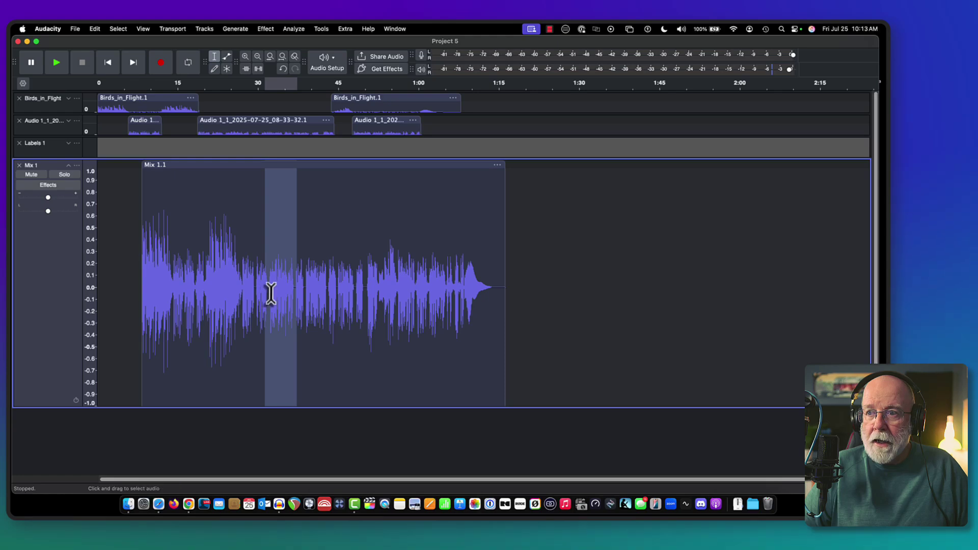
pyautogui.click(270, 293)
pyautogui.moveTo(242, 164); pyautogui.dragTo(202, 168)
pyautogui.click(30, 311)
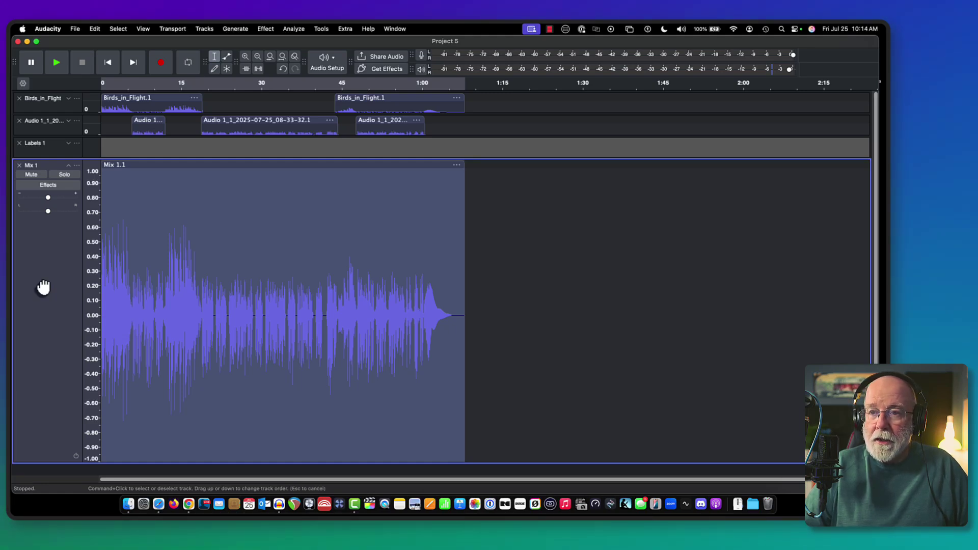
# - Compress Mix 1 with -12.5 dB threshold, 4.0 ratio, 3.0 ms attack and 30.7 ms release
pyautogui.click(266, 29)
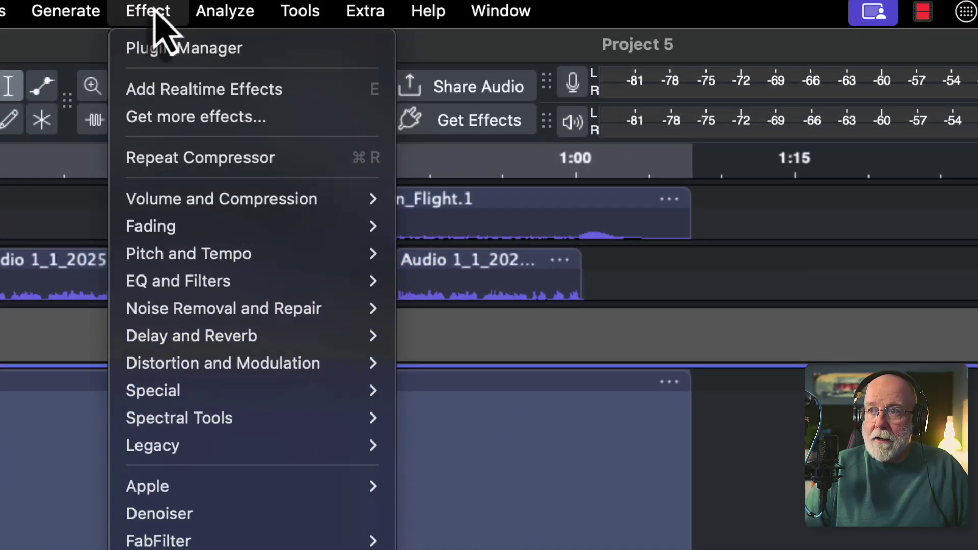
pyautogui.moveTo(214, 203)
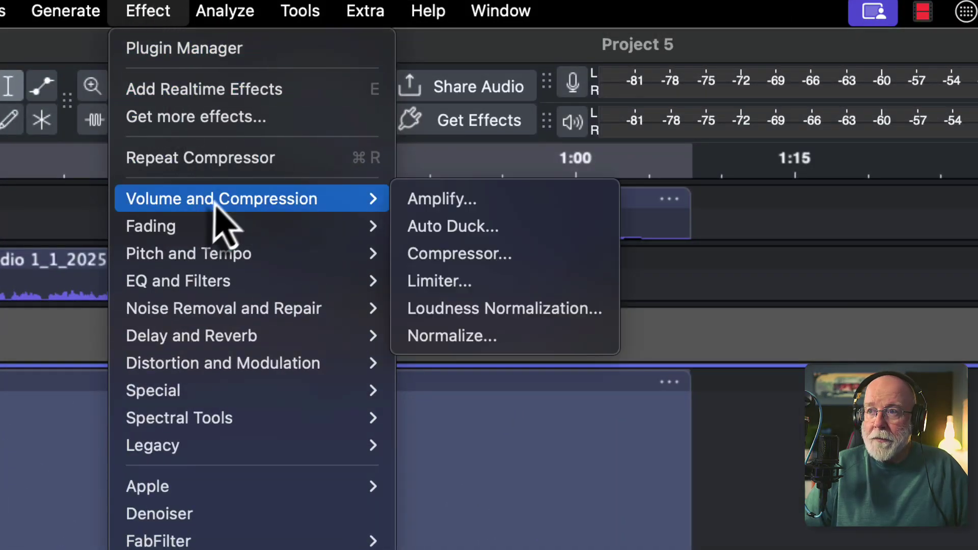
pyautogui.click(464, 255)
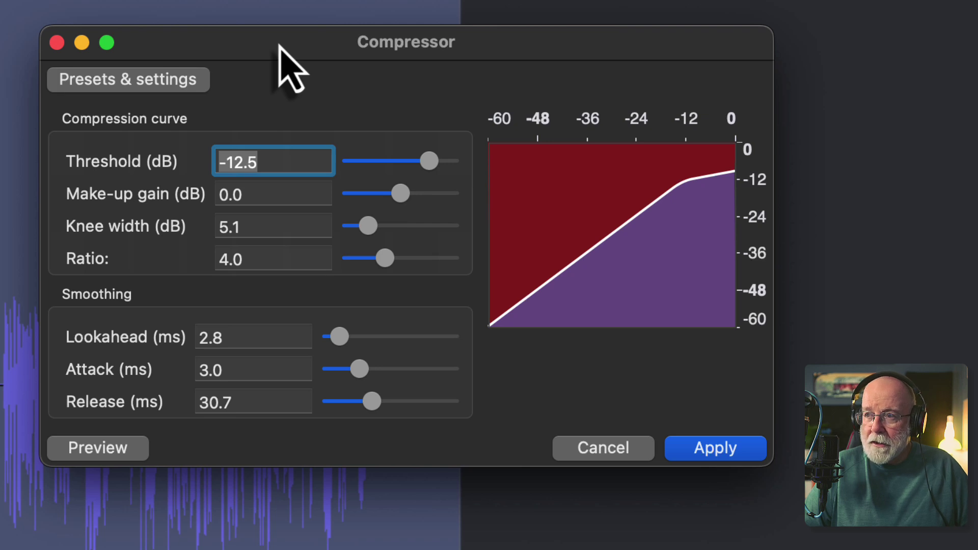
pyautogui.moveTo(279, 45); pyautogui.dragTo(184, 40)
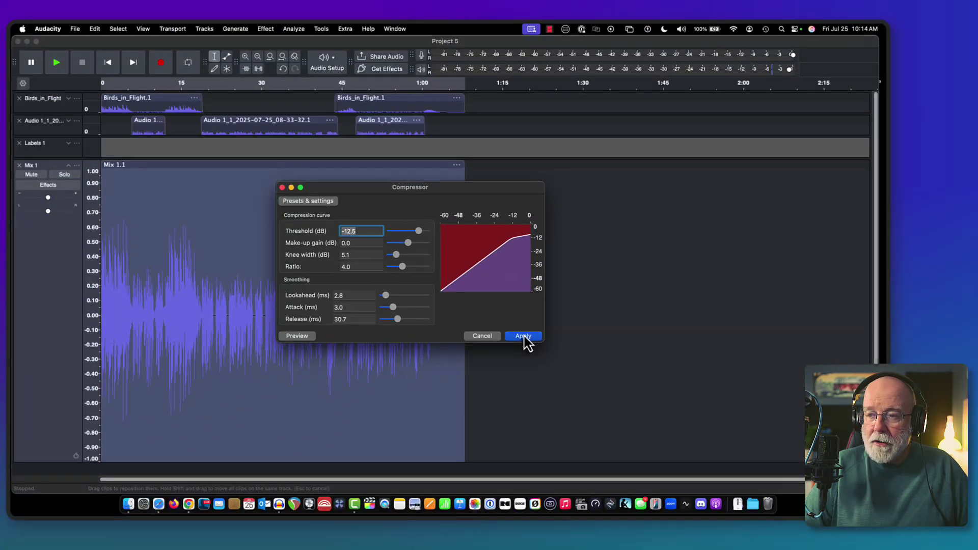
pyautogui.click(523, 337)
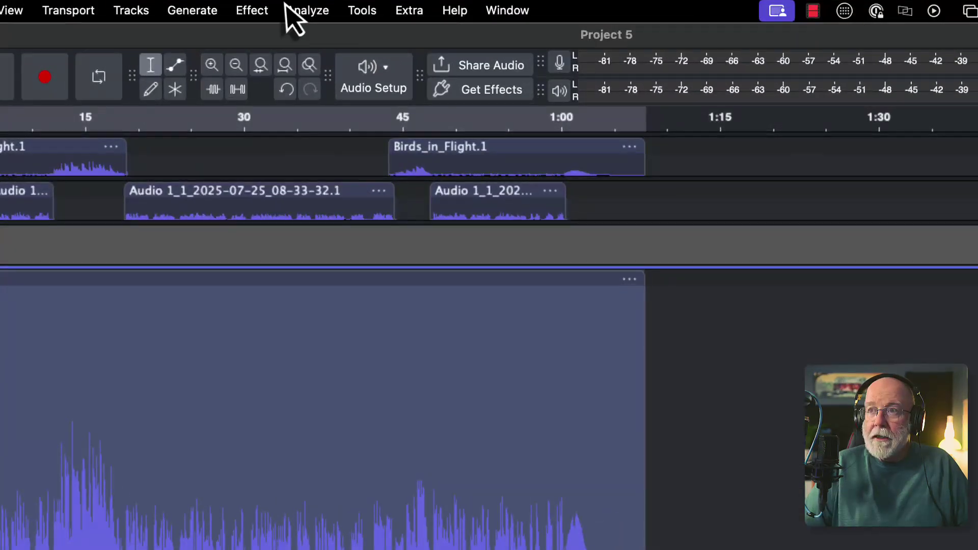
# - Open Loudness Normalization for the mix, set Normalize to RMS, then reopen the measure list
pyautogui.click(258, 11)
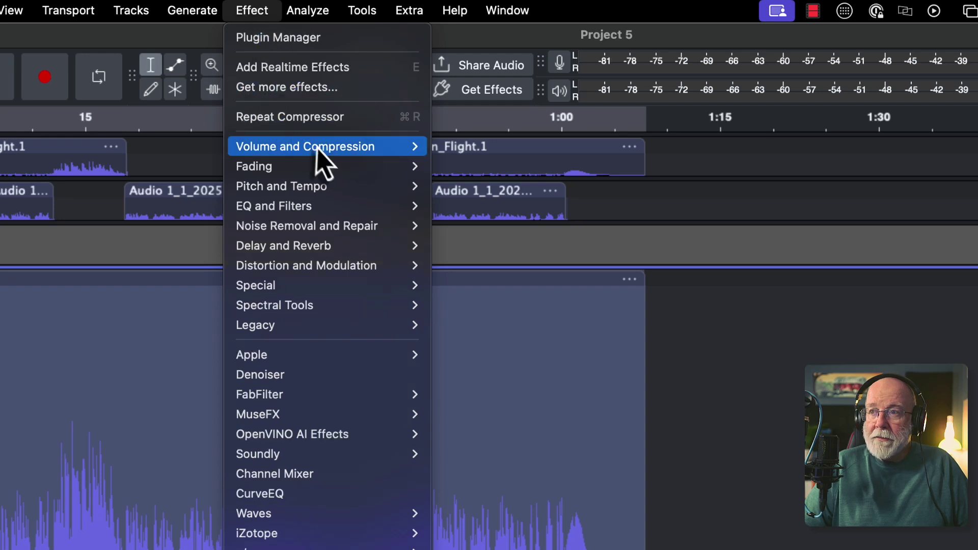
pyautogui.moveTo(320, 149)
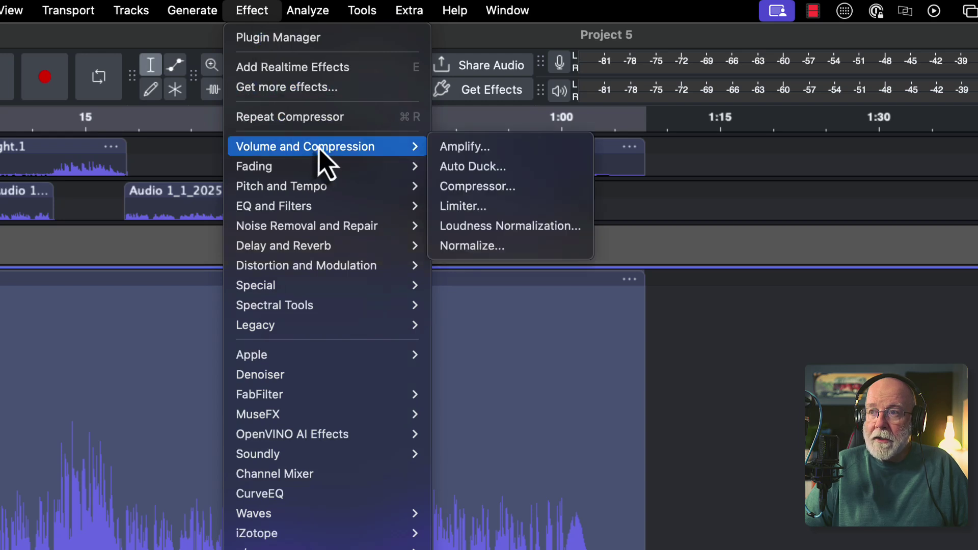
pyautogui.click(510, 227)
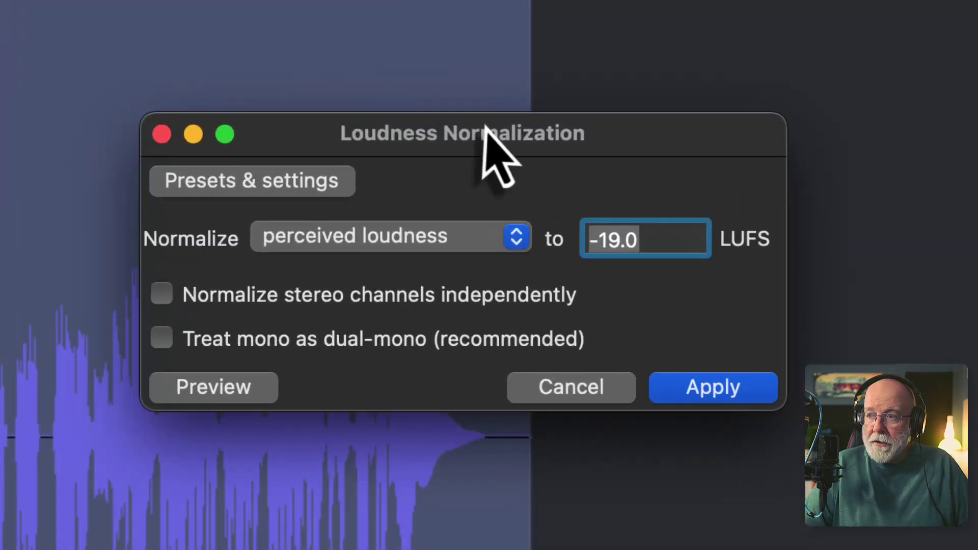
pyautogui.click(517, 236)
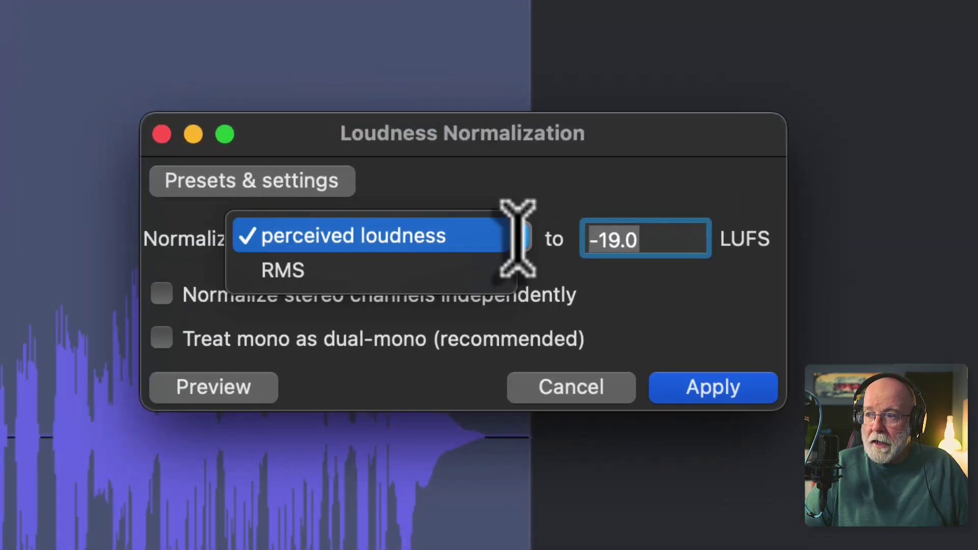
pyautogui.click(381, 268)
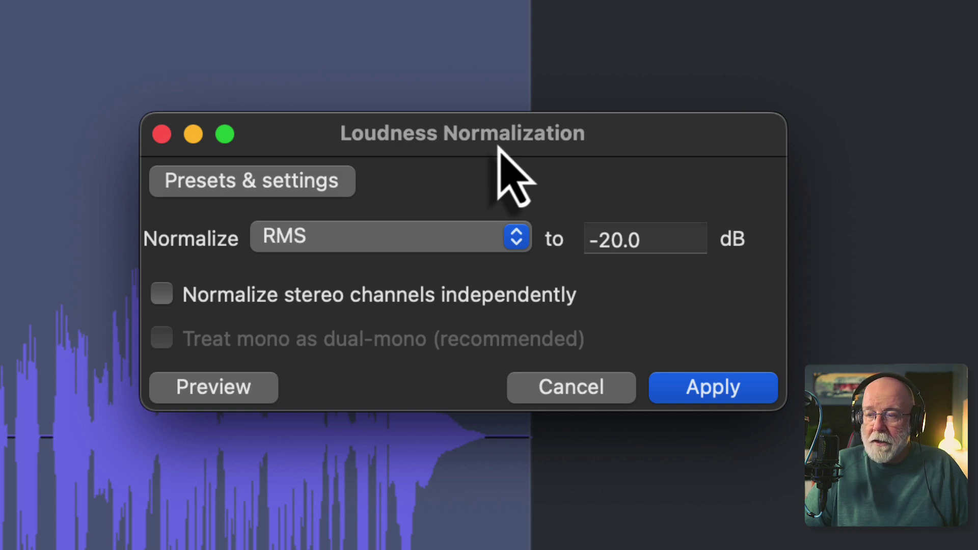
pyautogui.click(521, 237)
# - Normalize the mix to -19.0 LUFS perceived loudness with Treat mono as dual-mono left off
pyautogui.click(430, 203)
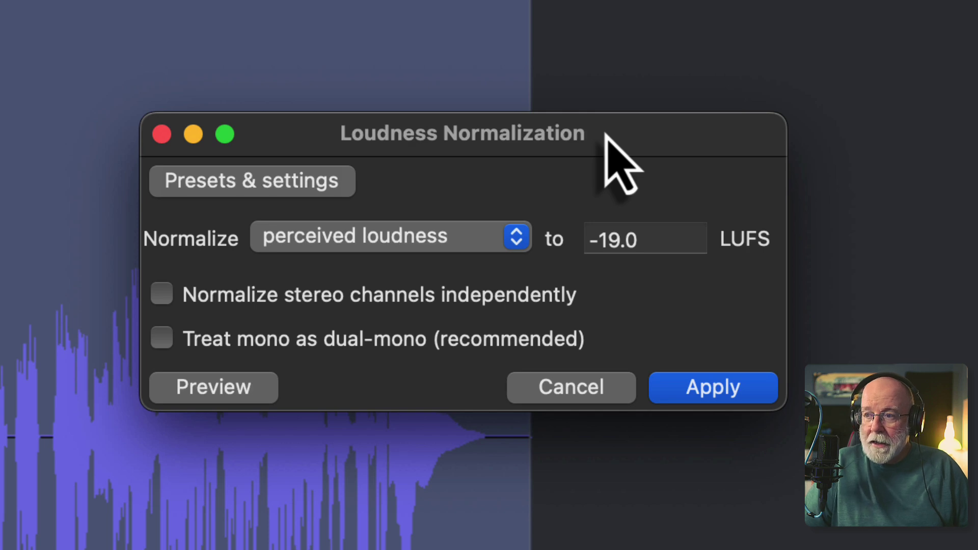
pyautogui.click(165, 345)
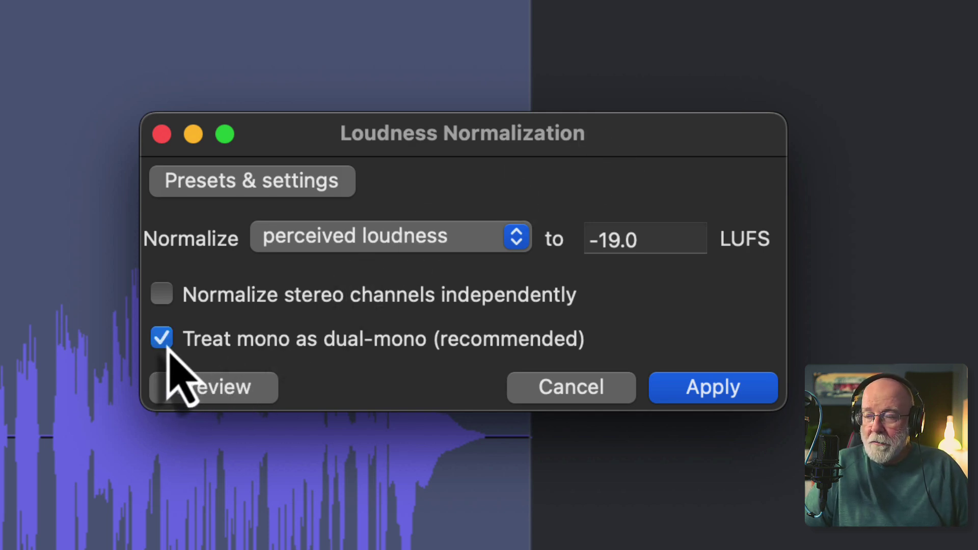
pyautogui.click(166, 345)
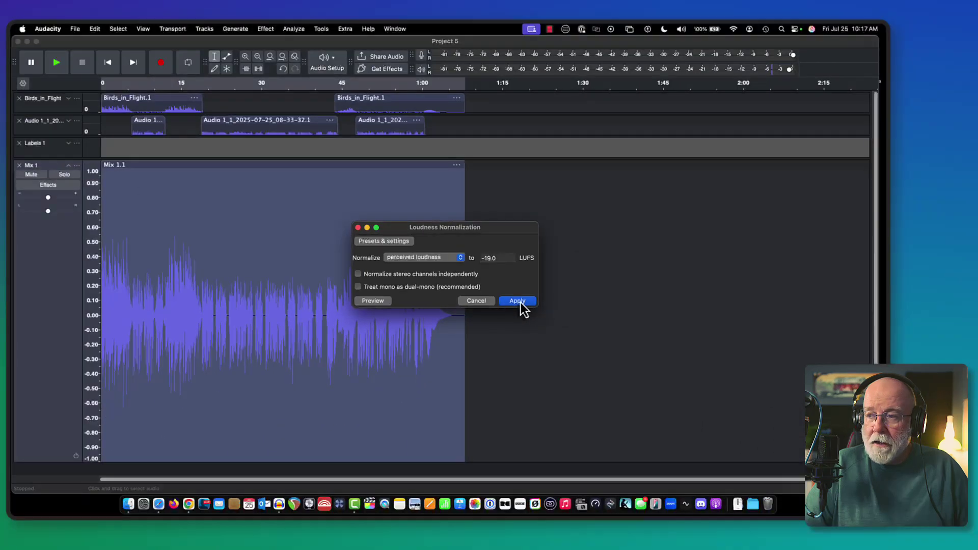
pyautogui.click(722, 397)
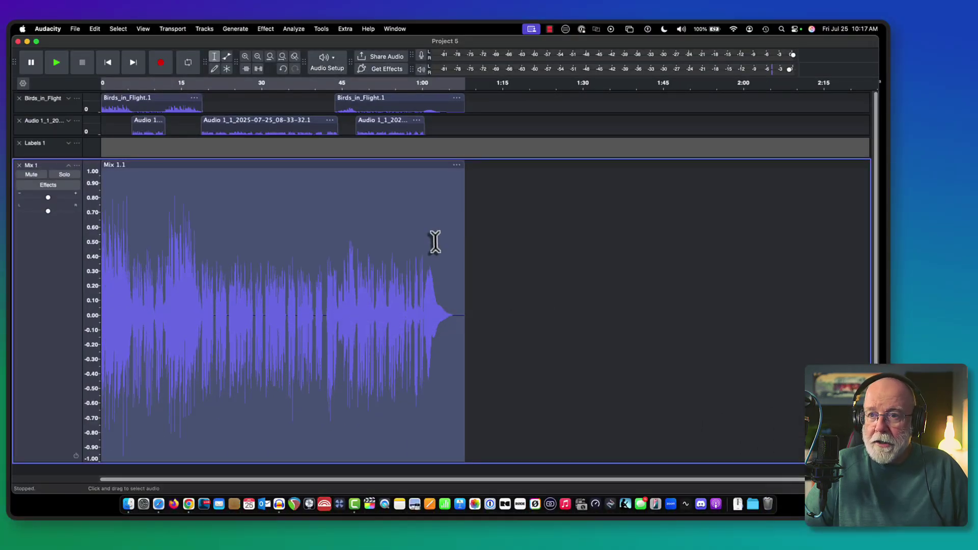
pyautogui.rightClick(94, 239)
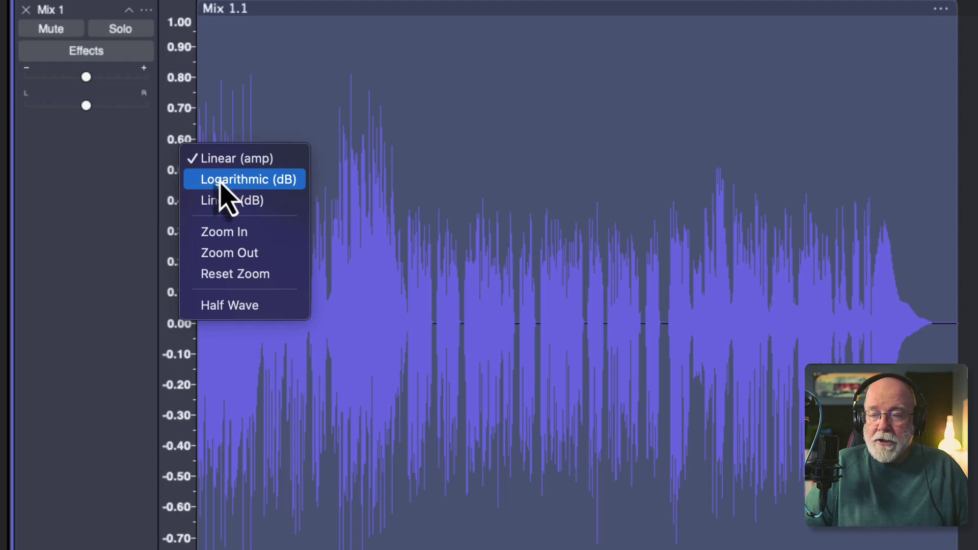
pyautogui.click(221, 183)
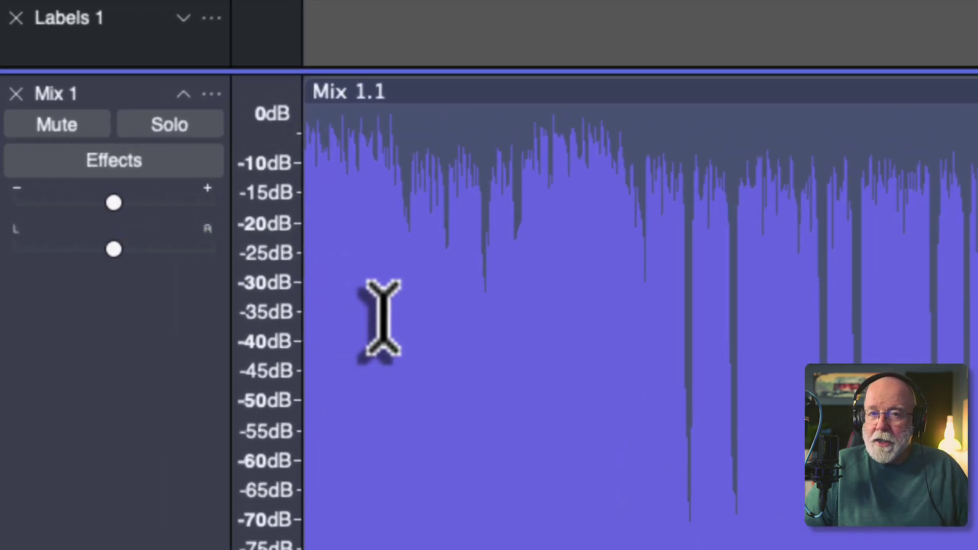
pyautogui.rightClick(274, 266)
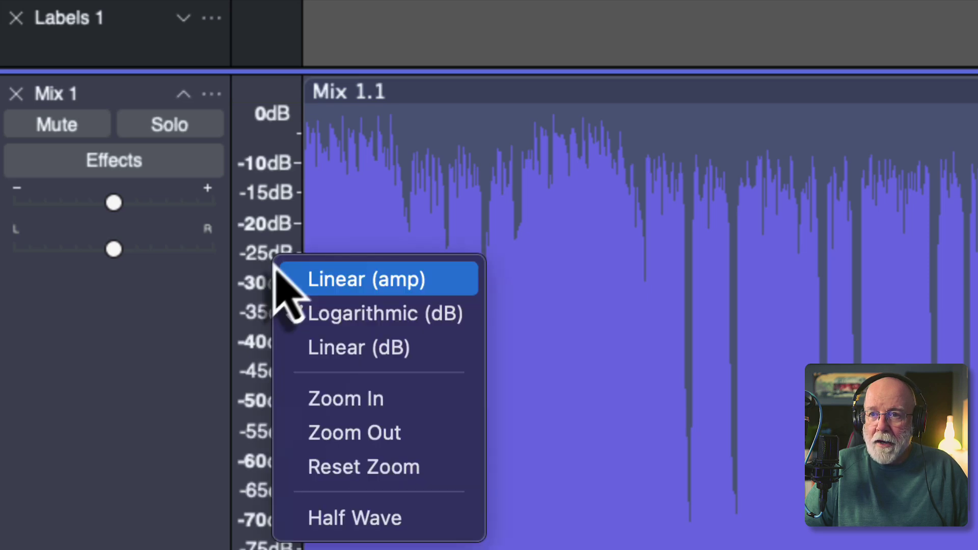
pyautogui.click(315, 279)
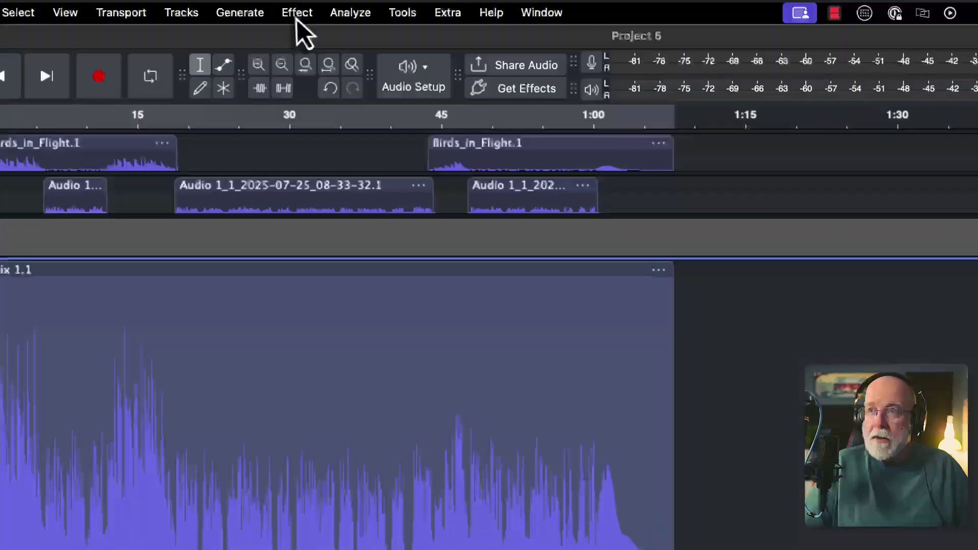
# - Apply the Legacy Limiter to the mix with a -2.00 dB limit and no make-up gain
pyautogui.click(265, 29)
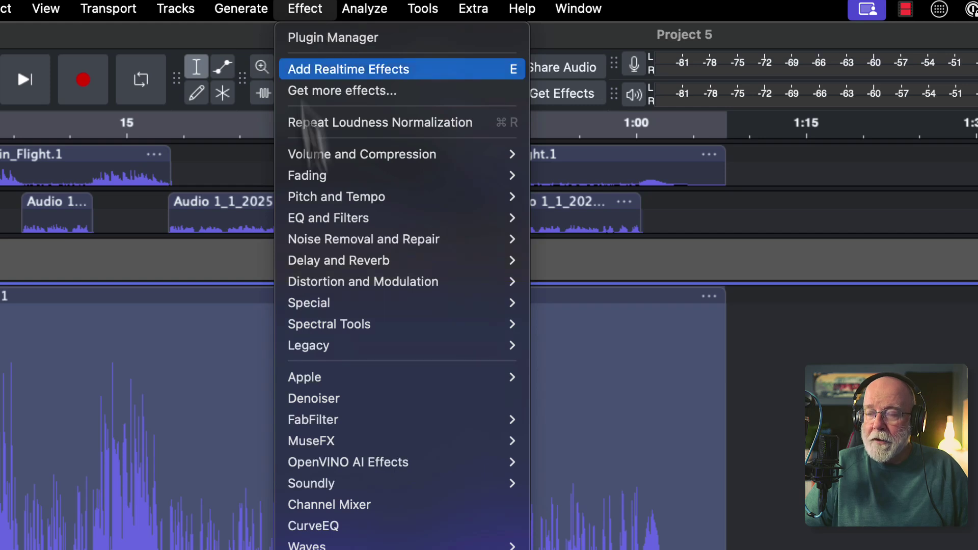
pyautogui.moveTo(325, 350)
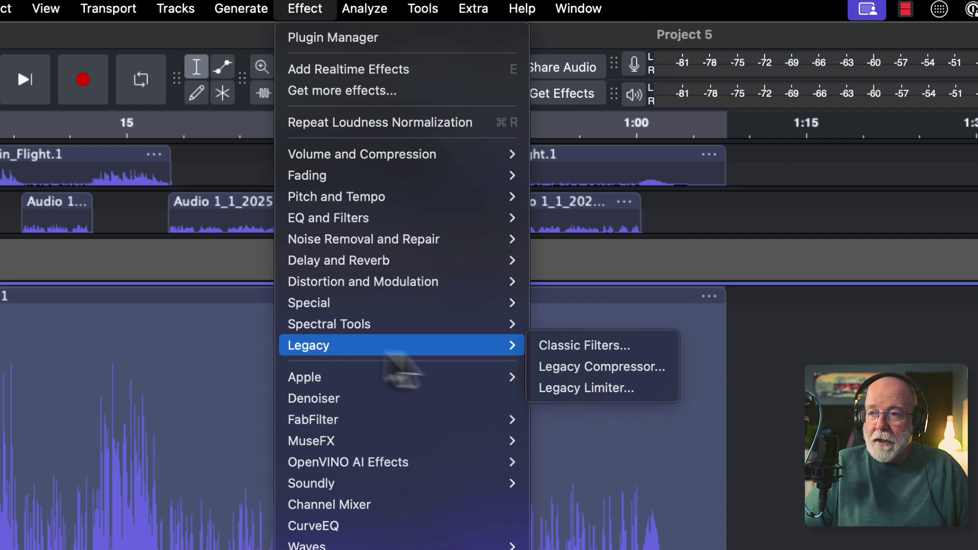
pyautogui.click(568, 387)
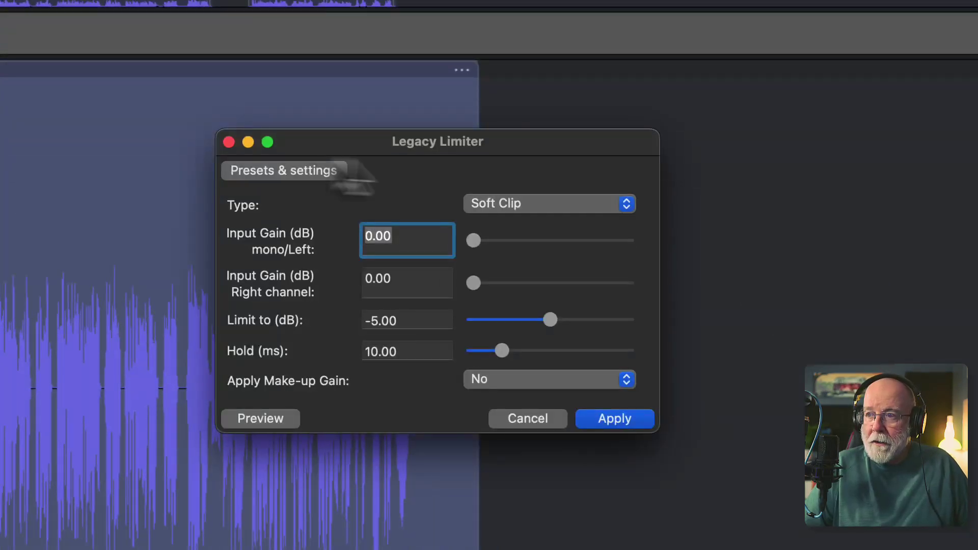
pyautogui.moveTo(421, 146); pyautogui.dragTo(233, 114)
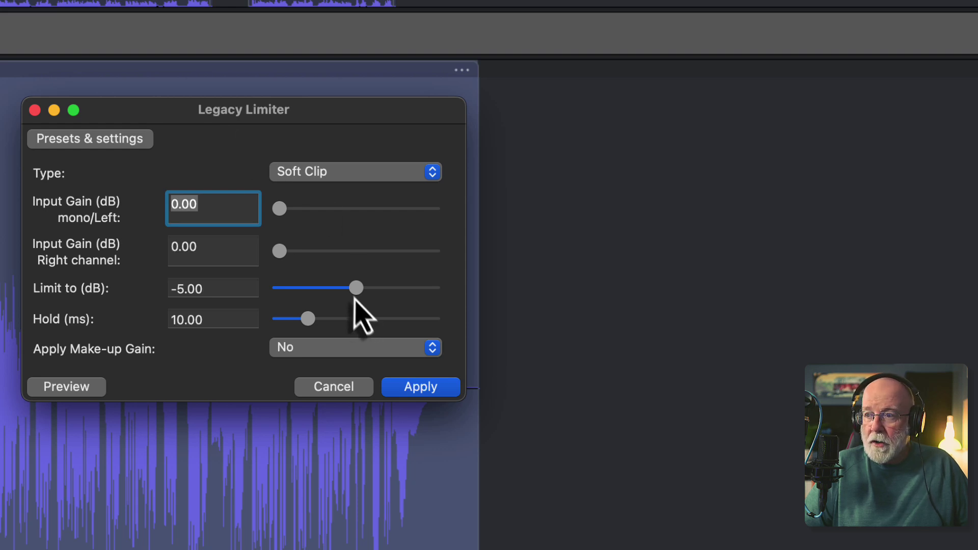
pyautogui.moveTo(357, 289); pyautogui.dragTo(402, 288)
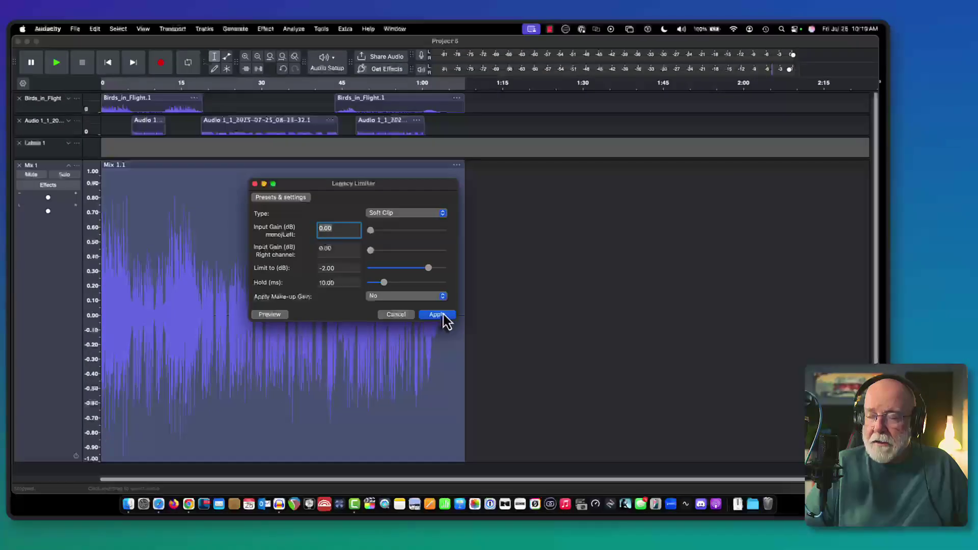
pyautogui.click(448, 390)
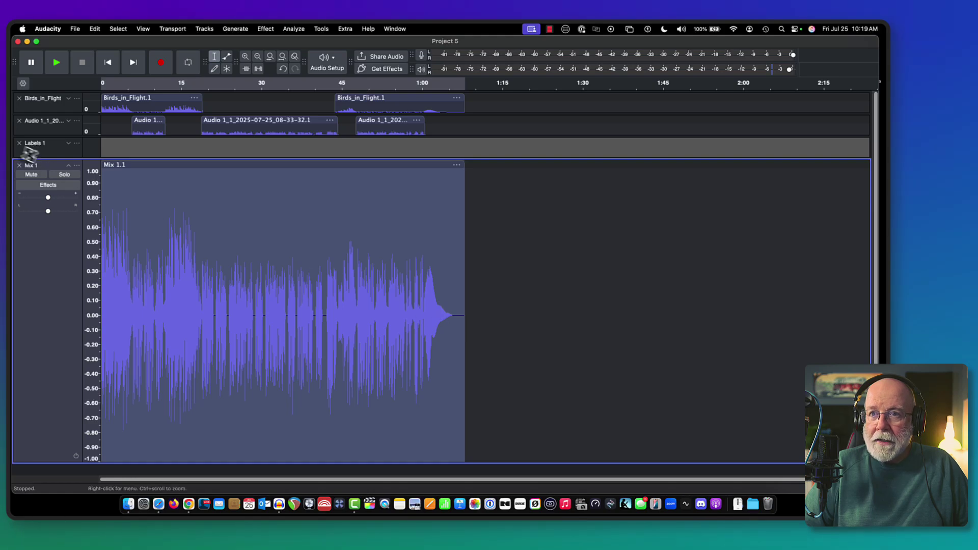
# - Solo the Mix track, play it back from the start, then stop playback
pyautogui.click(65, 175)
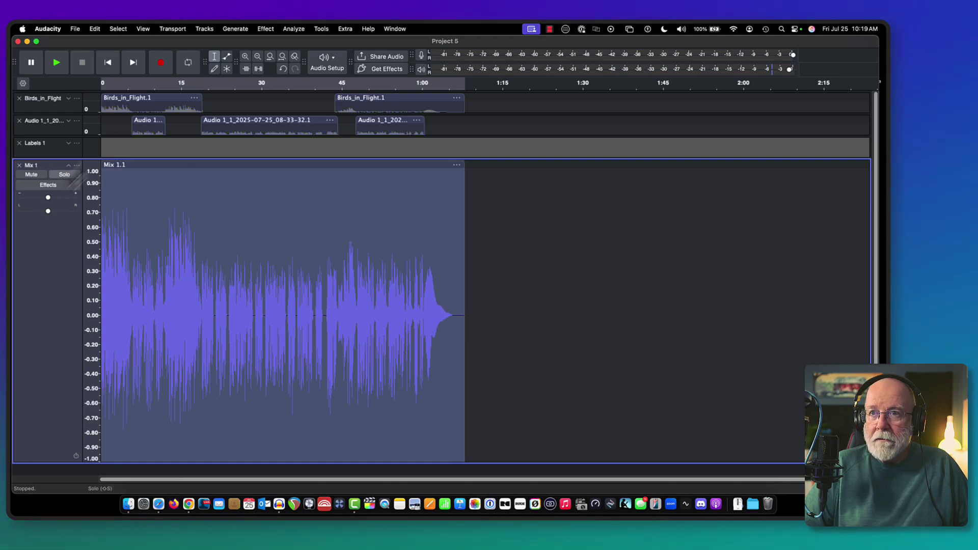
pyautogui.click(109, 62)
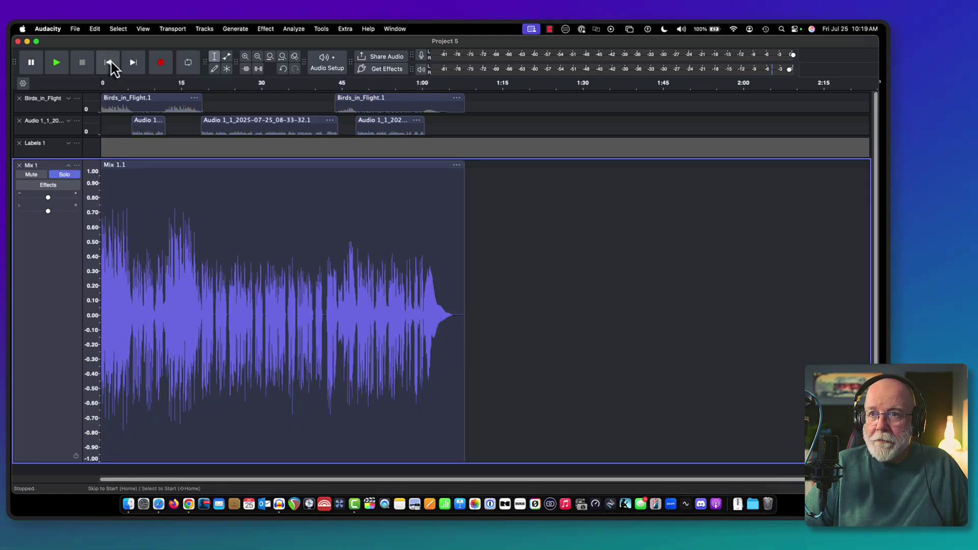
pyautogui.click(57, 63)
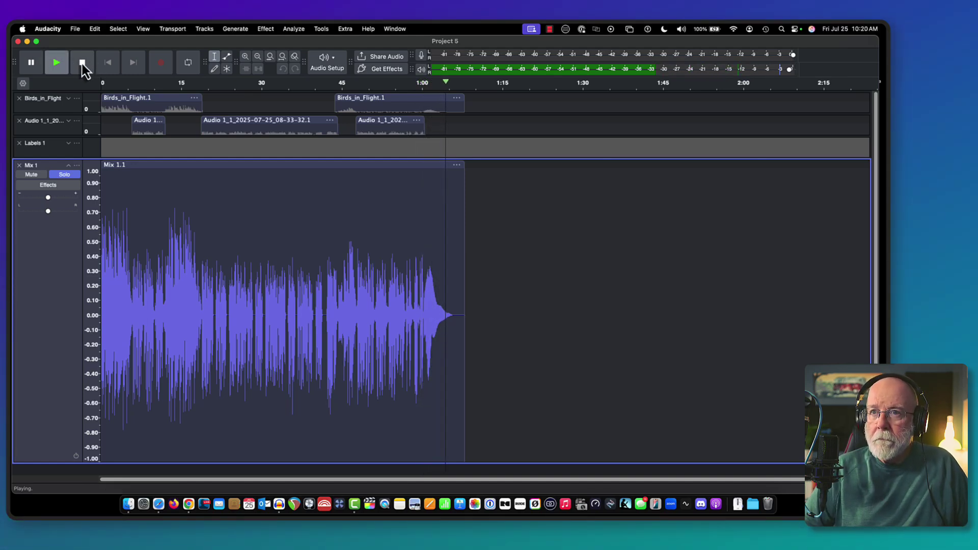
pyautogui.click(82, 64)
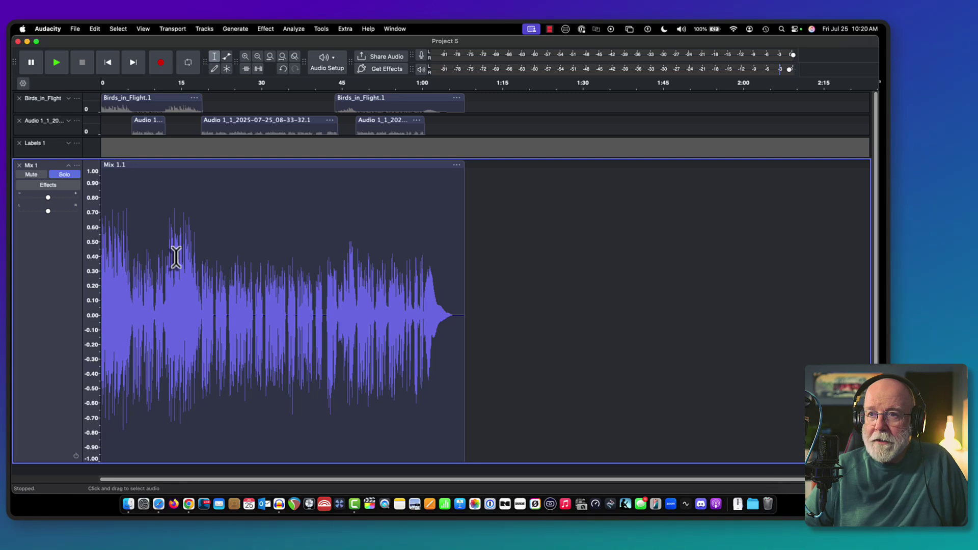
# - Select the entire Mix 1 track from its header
pyautogui.click(65, 266)
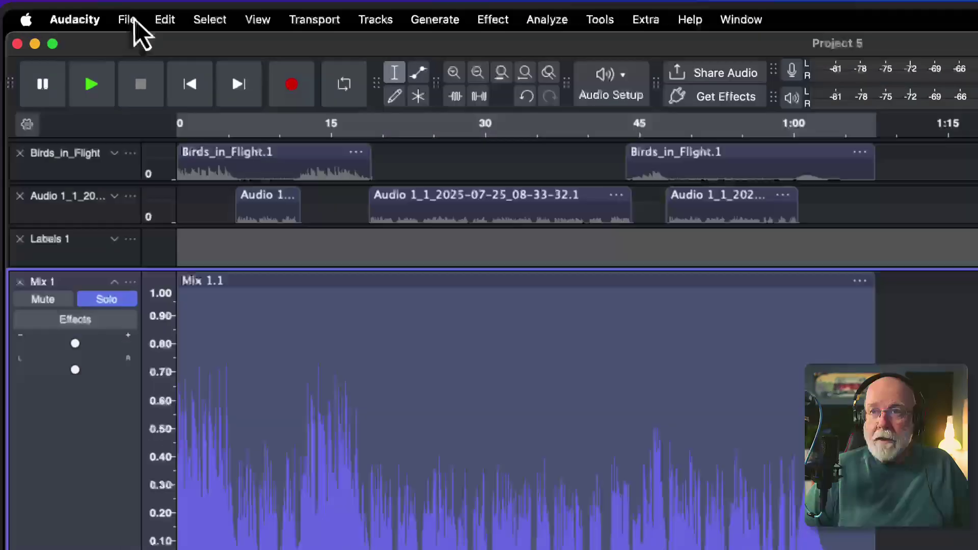
# - Start an export to the computer with the format set to MP3 Files
pyautogui.click(76, 29)
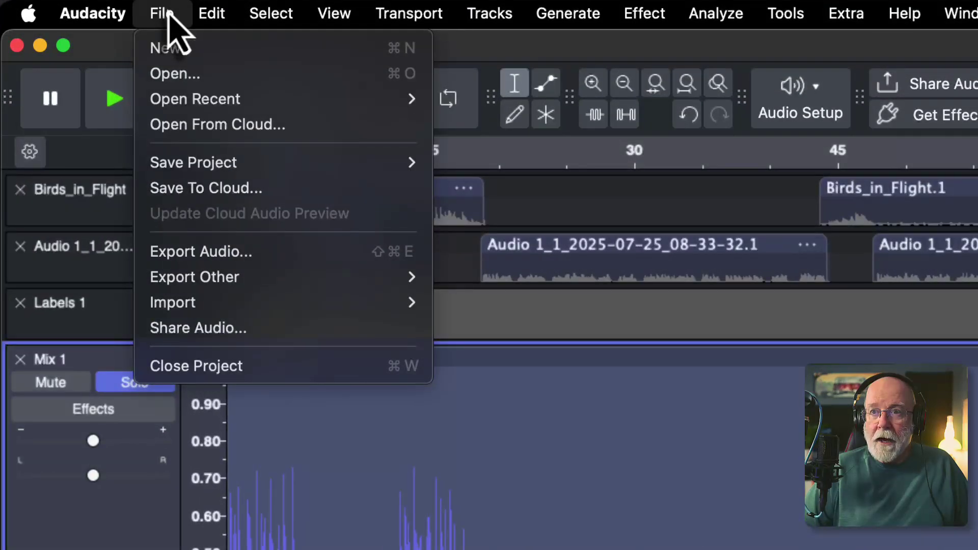
pyautogui.click(196, 251)
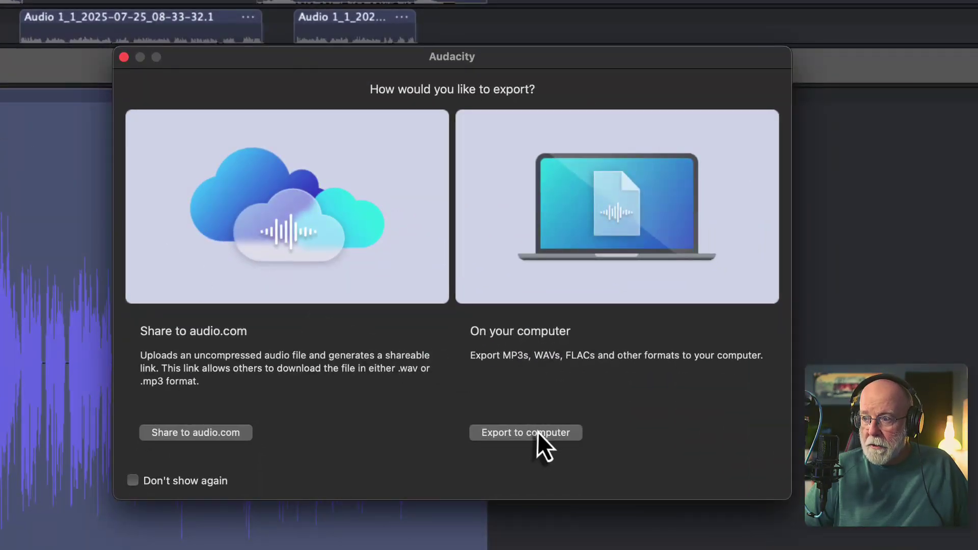
pyautogui.click(537, 431)
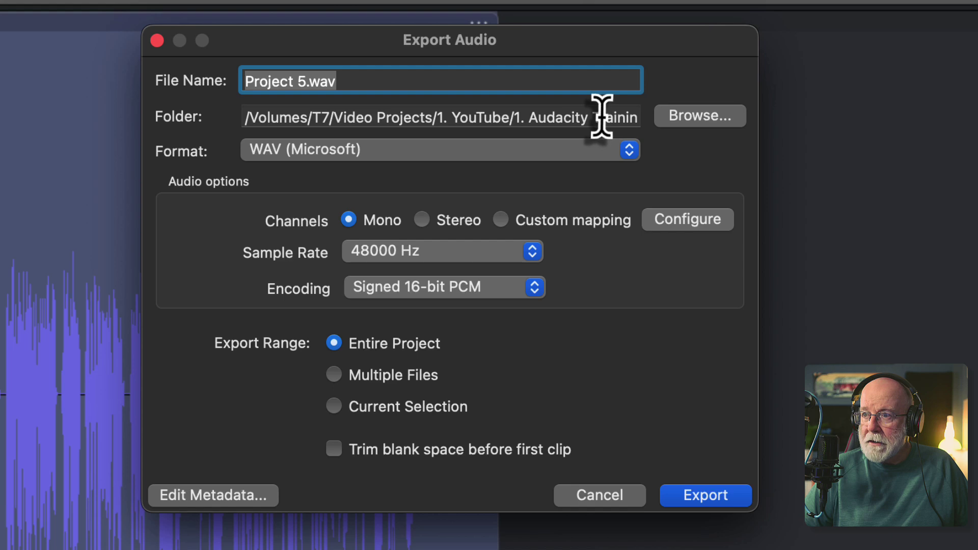
pyautogui.click(631, 152)
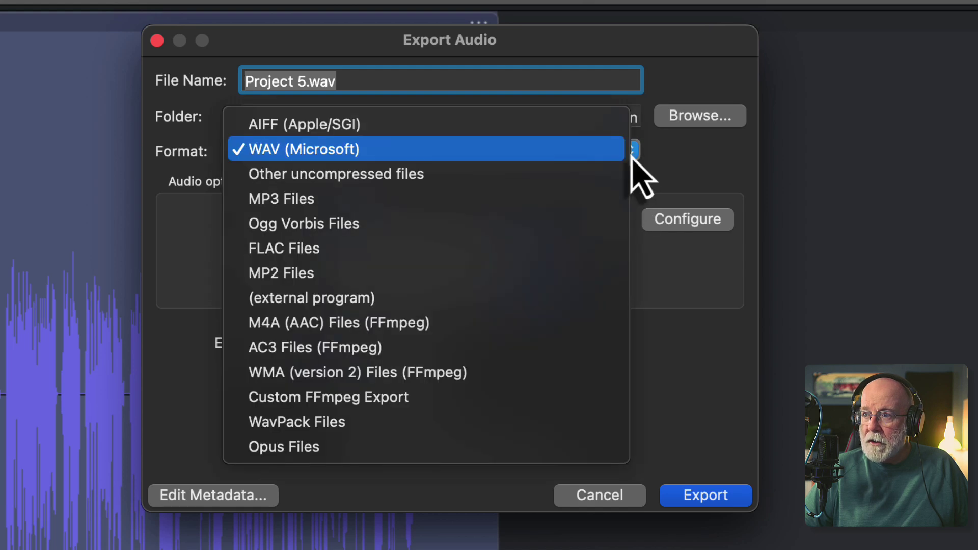
pyautogui.click(385, 200)
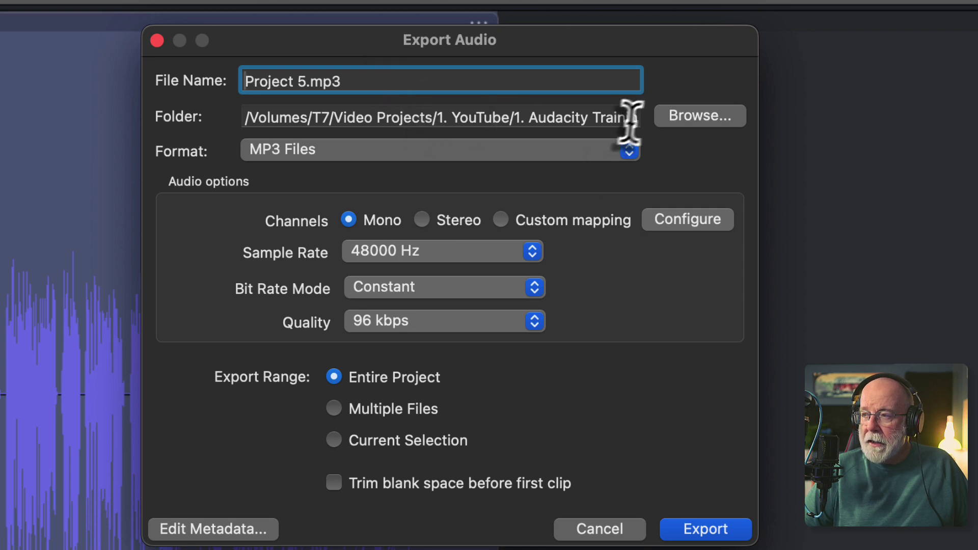
# - Save the export into the Project 5/Audacity folder as Project 5.mp3
pyautogui.click(683, 121)
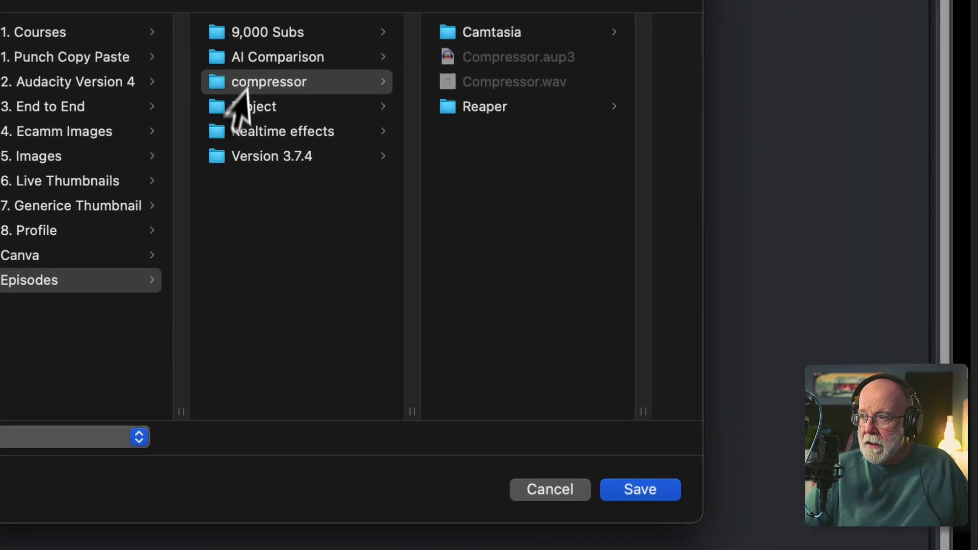
pyautogui.click(254, 107)
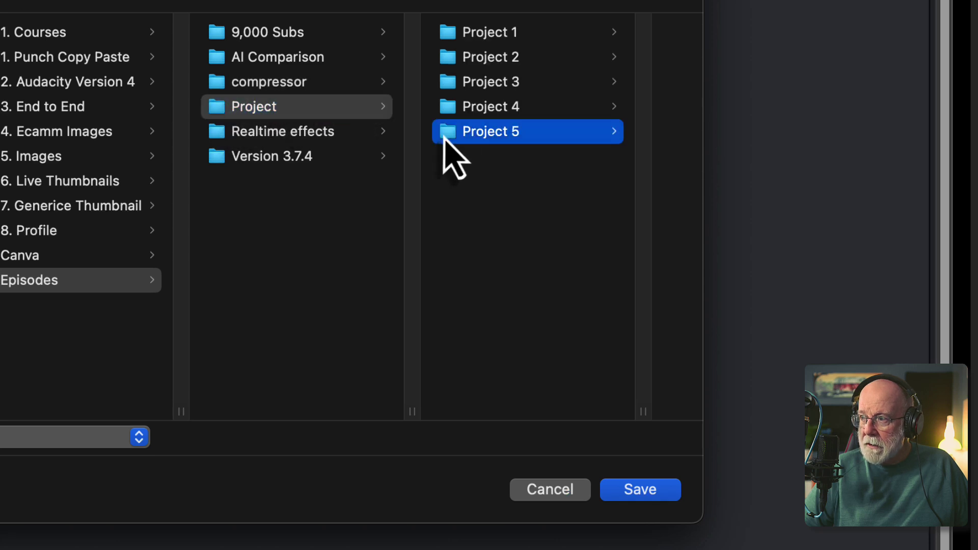
pyautogui.click(444, 133)
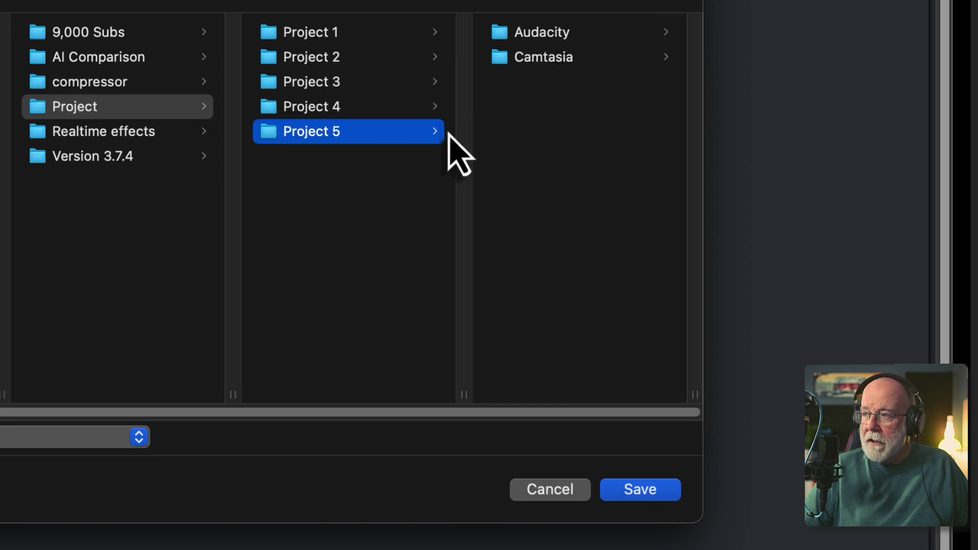
pyautogui.click(505, 34)
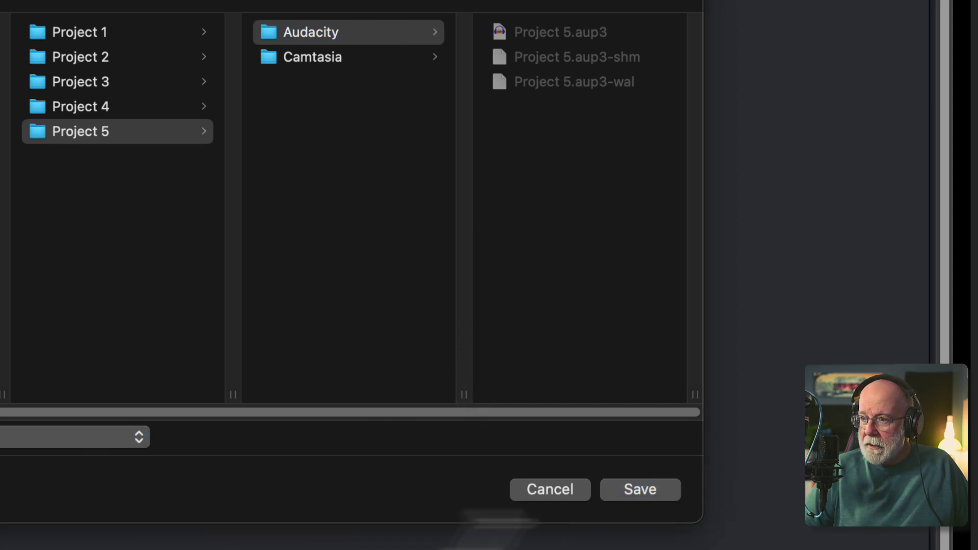
pyautogui.click(642, 490)
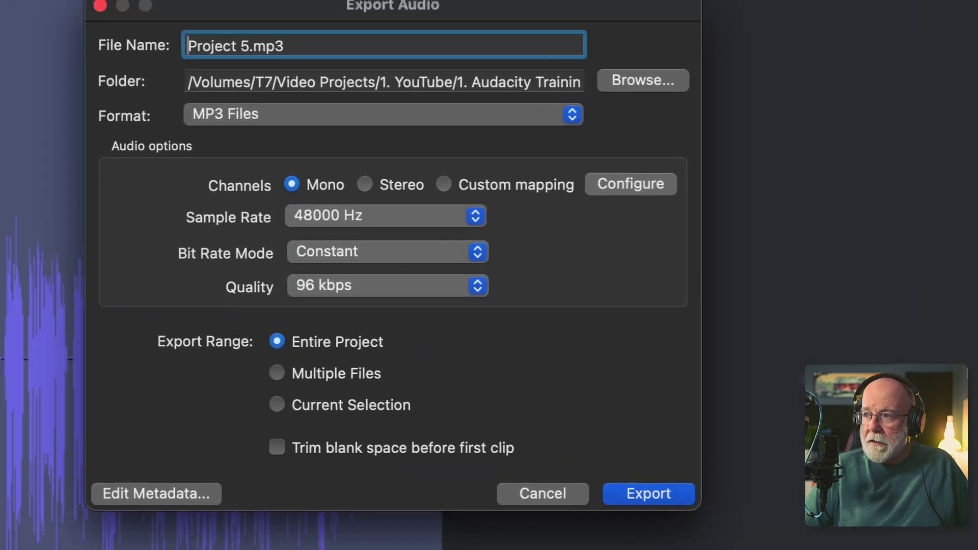
pyautogui.click(690, 501)
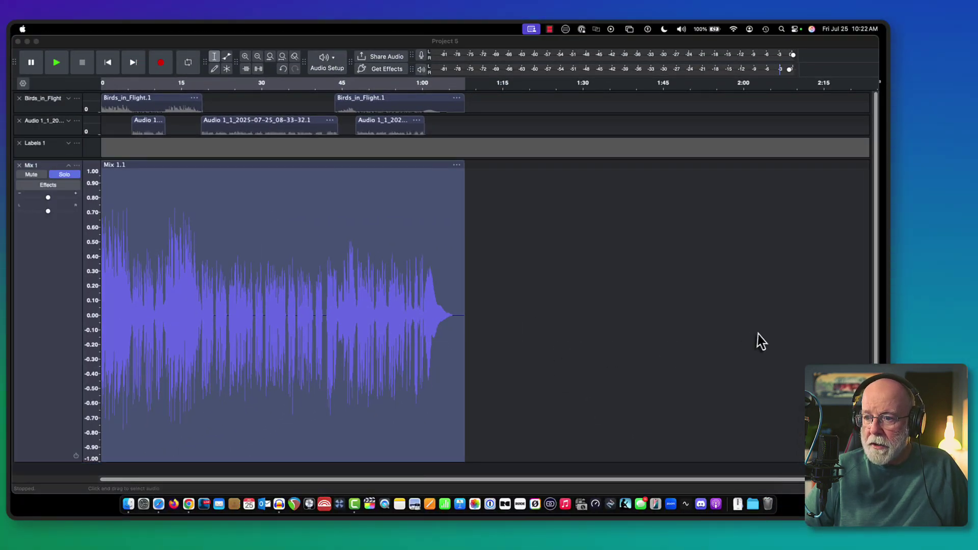
# - In Finder, drag Project 5.mp3 from Project > Project 5 > Audacity into Audacity as a new track
pyautogui.click(129, 504)
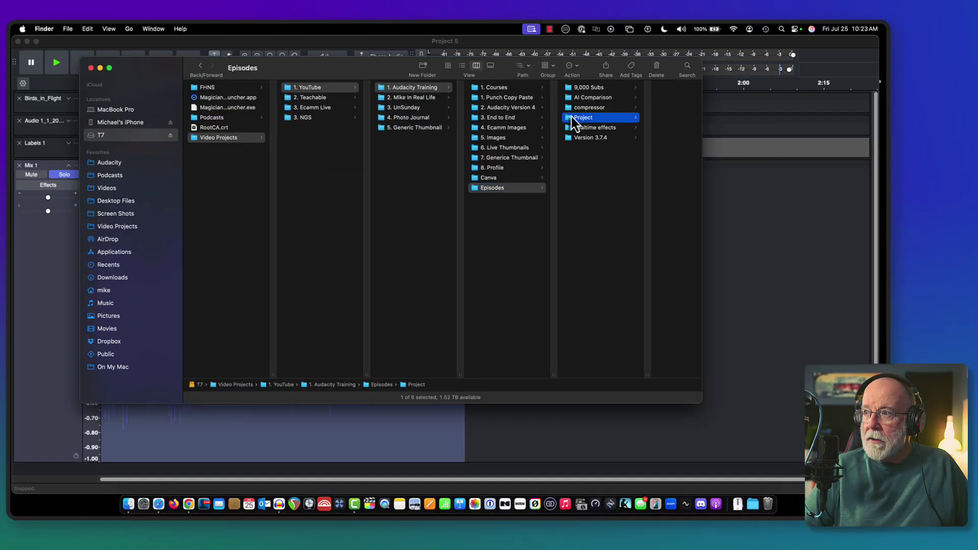
pyautogui.click(614, 118)
pyautogui.click(619, 127)
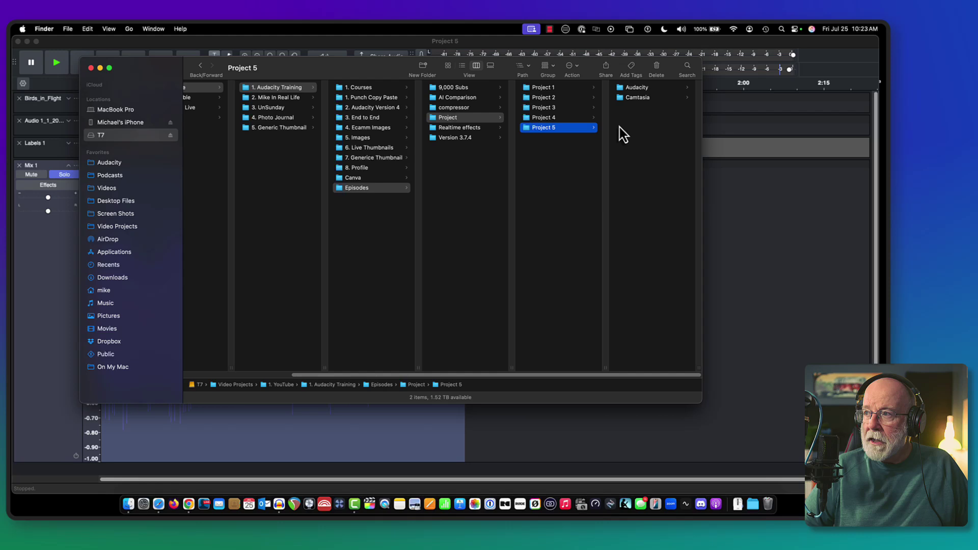
pyautogui.click(622, 91)
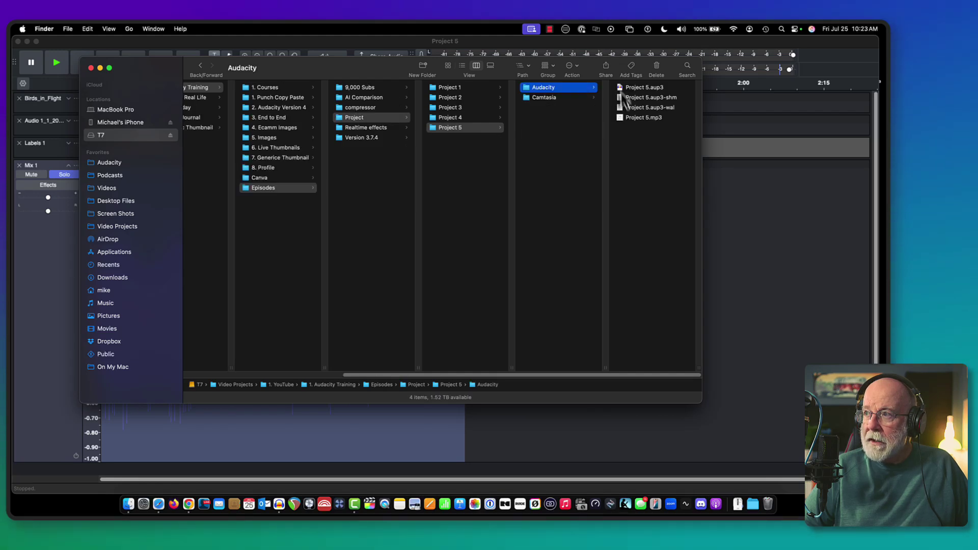
pyautogui.click(622, 118)
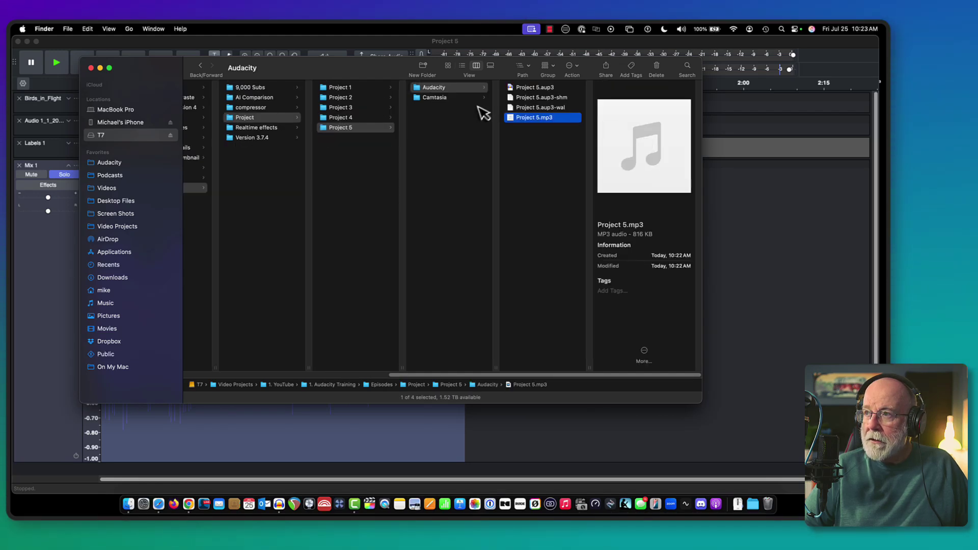
pyautogui.moveTo(511, 125); pyautogui.dragTo(238, 430)
pyautogui.click(234, 420)
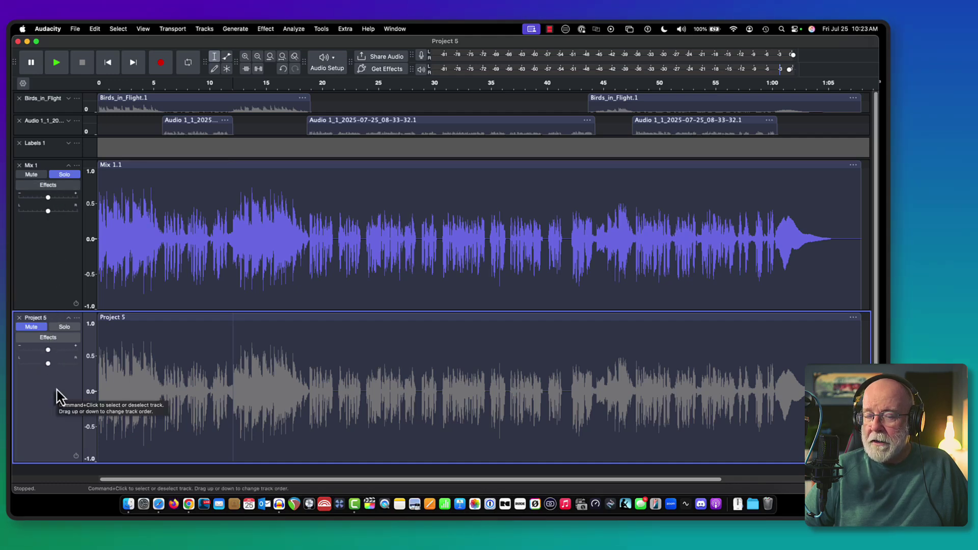
# - Unsolo and collapse Mix 1, and drag the Project 5 track taller
pyautogui.click(65, 174)
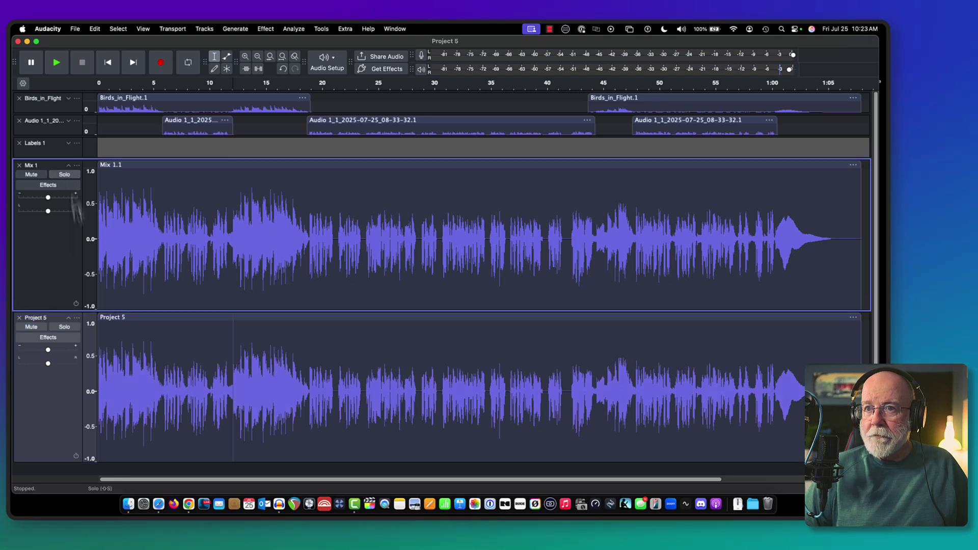
pyautogui.click(69, 166)
pyautogui.moveTo(109, 333); pyautogui.dragTo(94, 466)
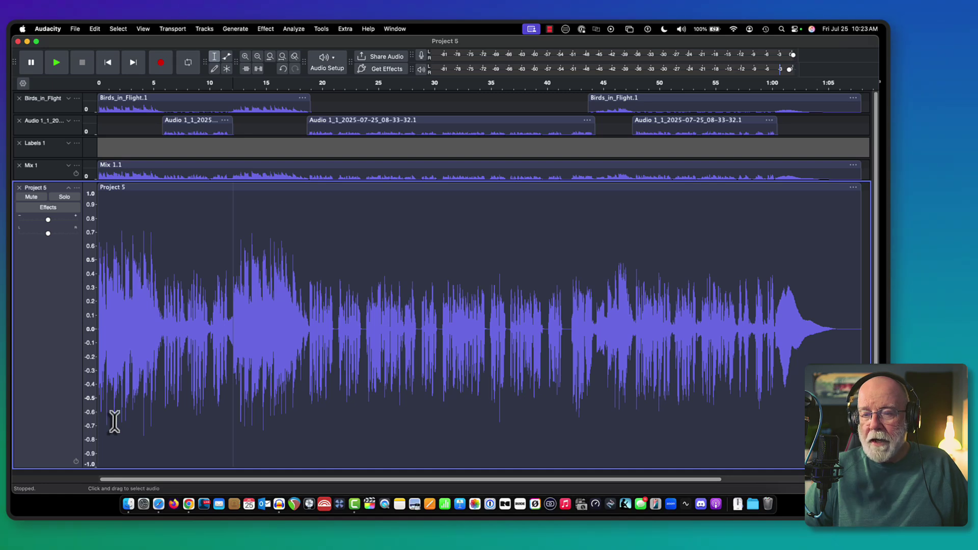